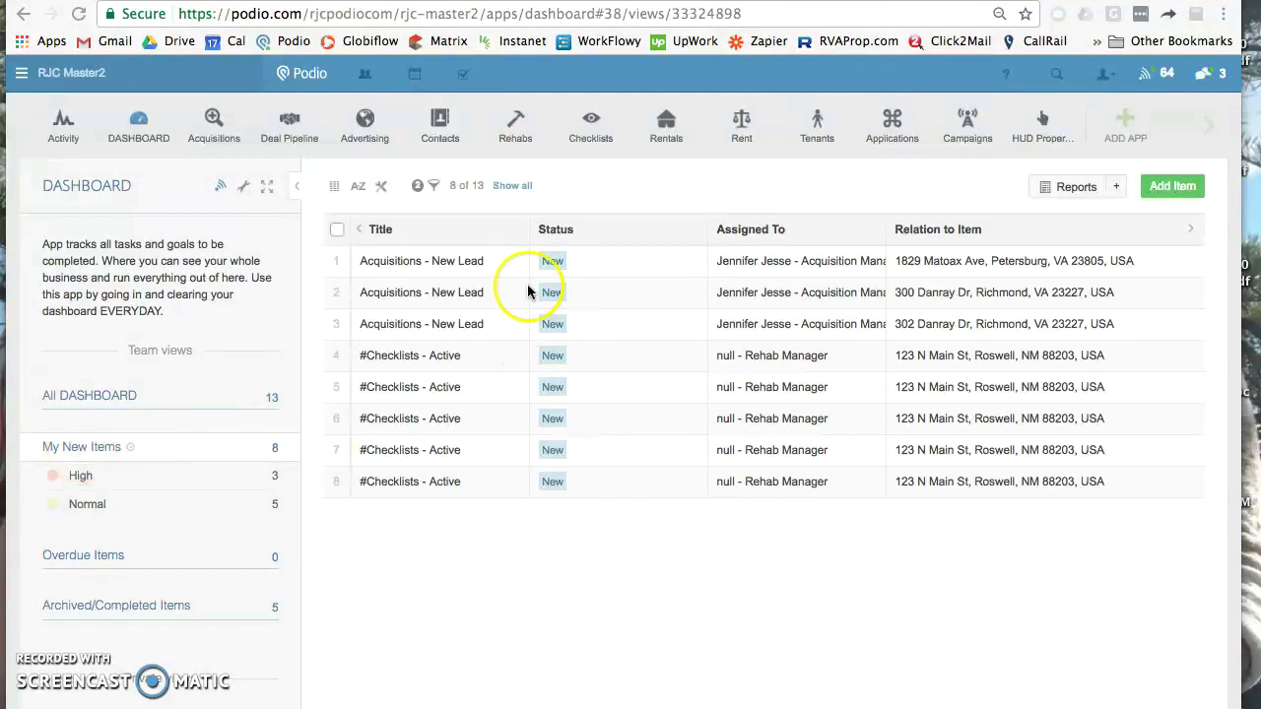
- Filter the dashboard items by Assigned To, selecting the Acquisition Manager and Owner - CEO roles
{"action": "left_click", "coordinate": [432, 188]}
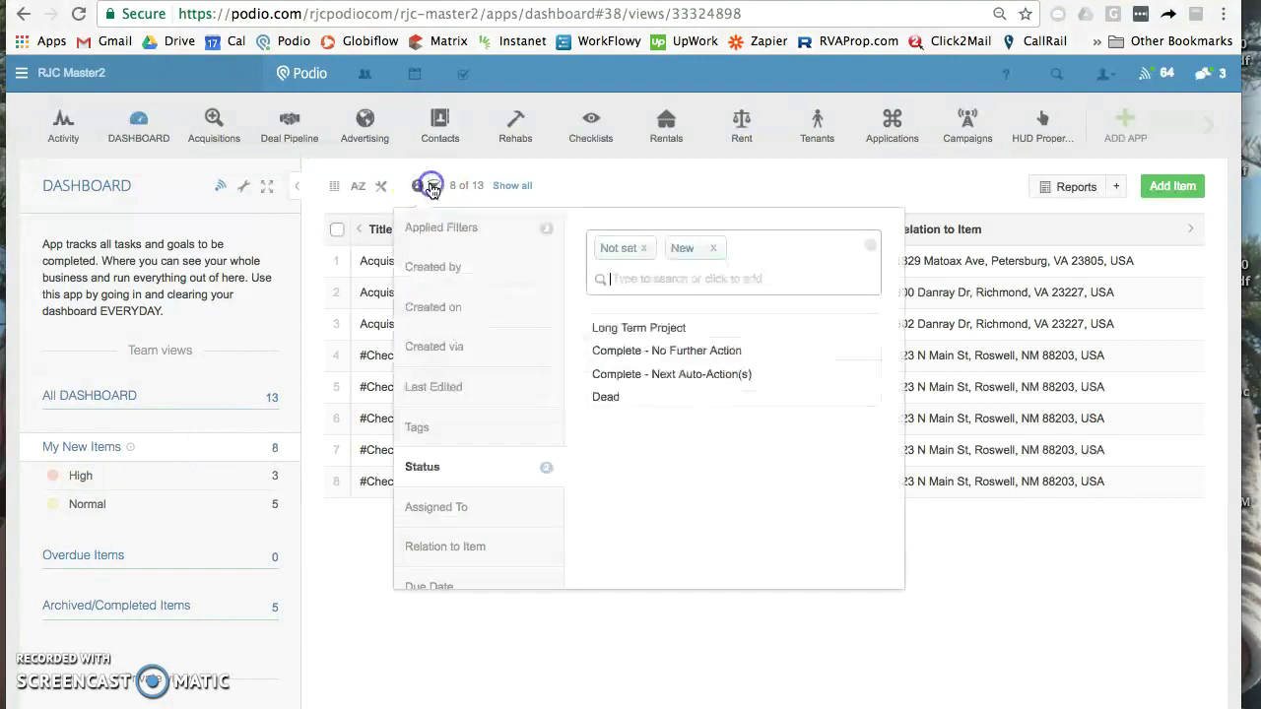
{"action": "left_click", "coordinate": [456, 507]}
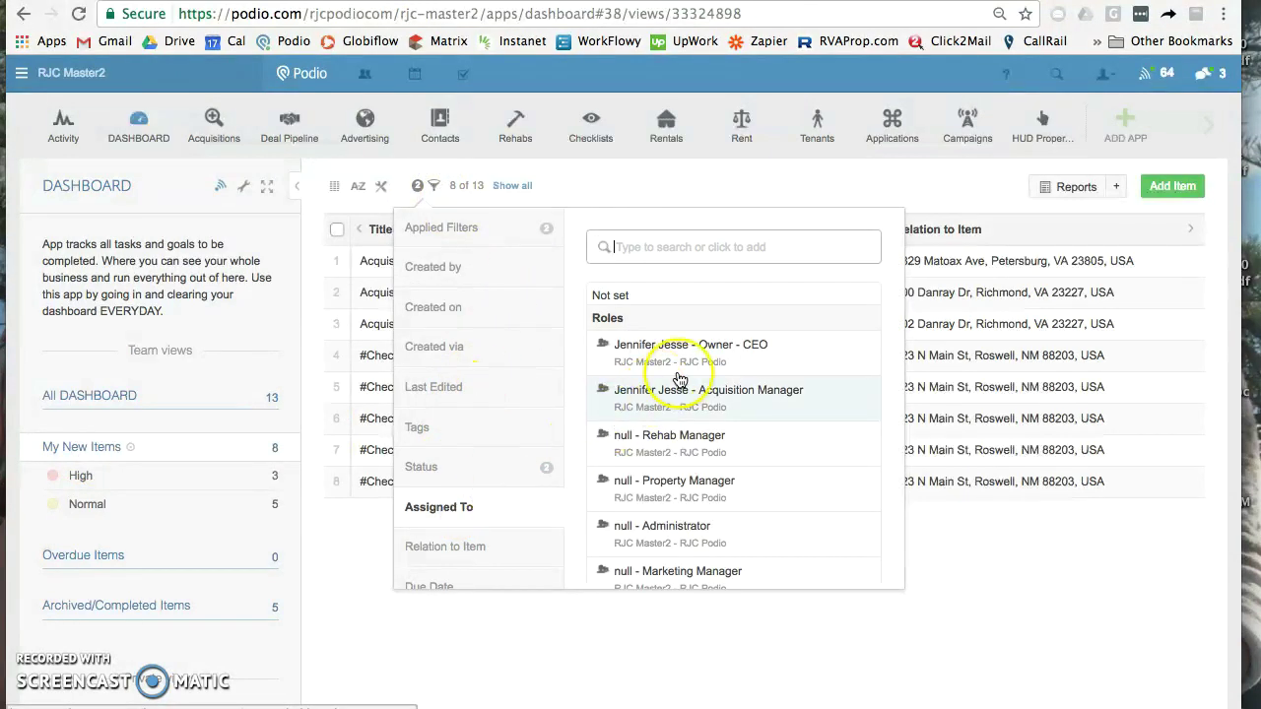
{"action": "left_click", "coordinate": [701, 404]}
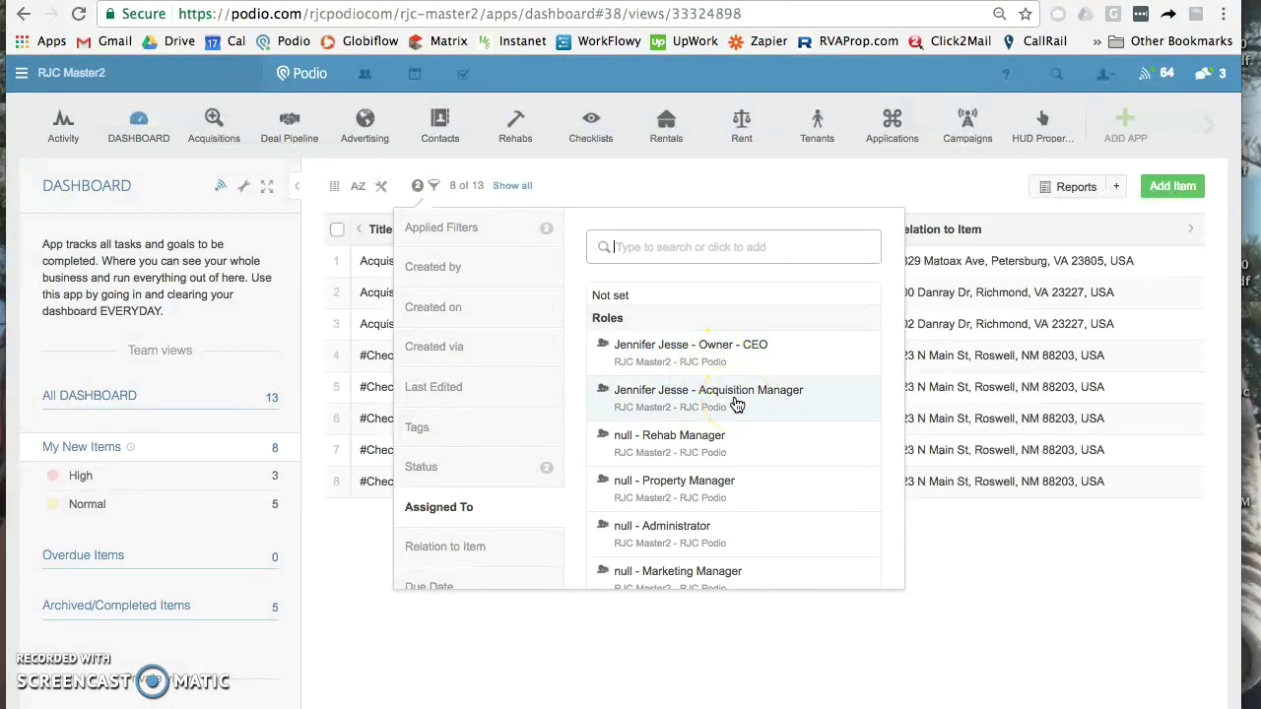
{"action": "left_click", "coordinate": [736, 399]}
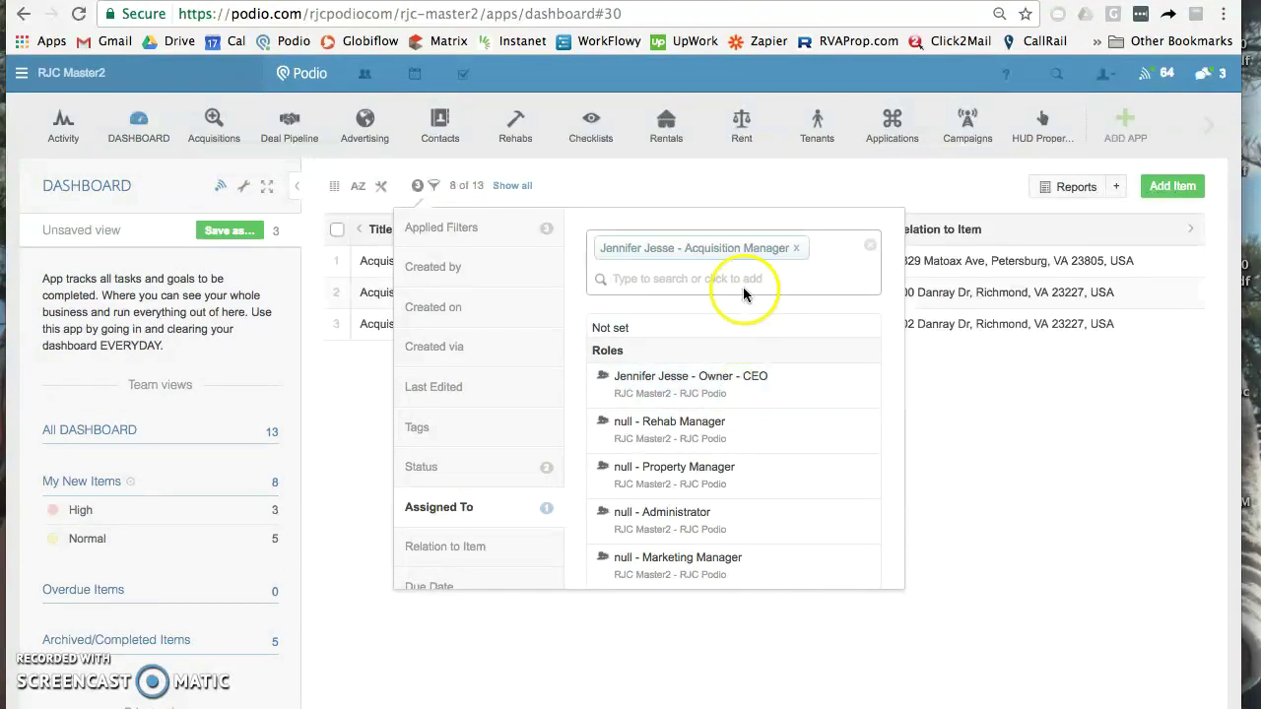
{"action": "left_click", "coordinate": [736, 382]}
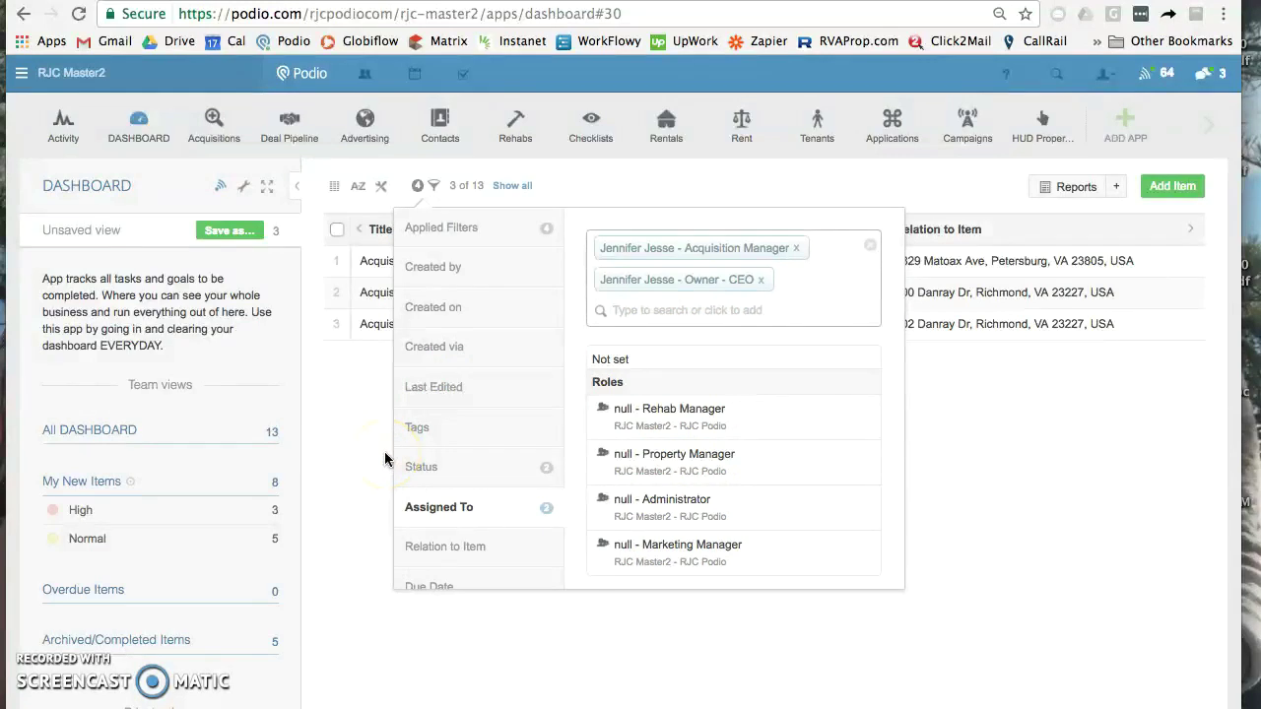
{"action": "left_click", "coordinate": [437, 189]}
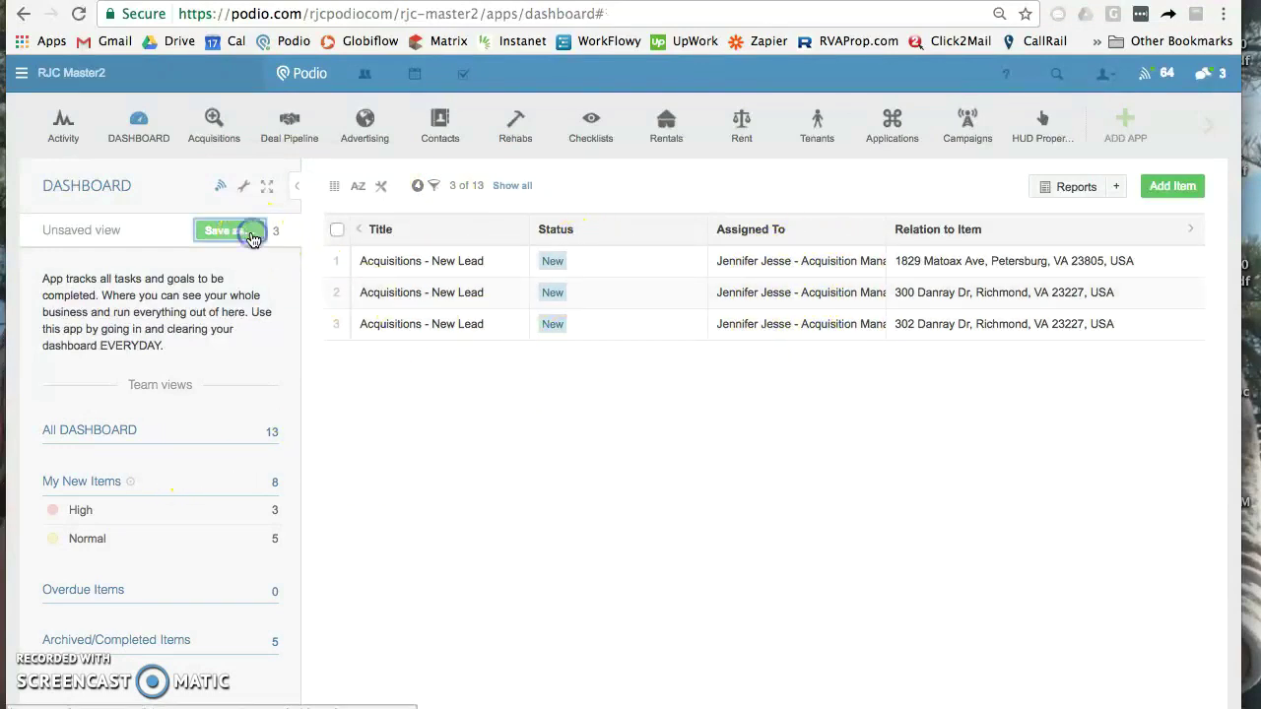
- Save the filtered list as a new view titled "My New Items" plus the assignee's first name, split by Created on
{"action": "left_click", "coordinate": [252, 236]}
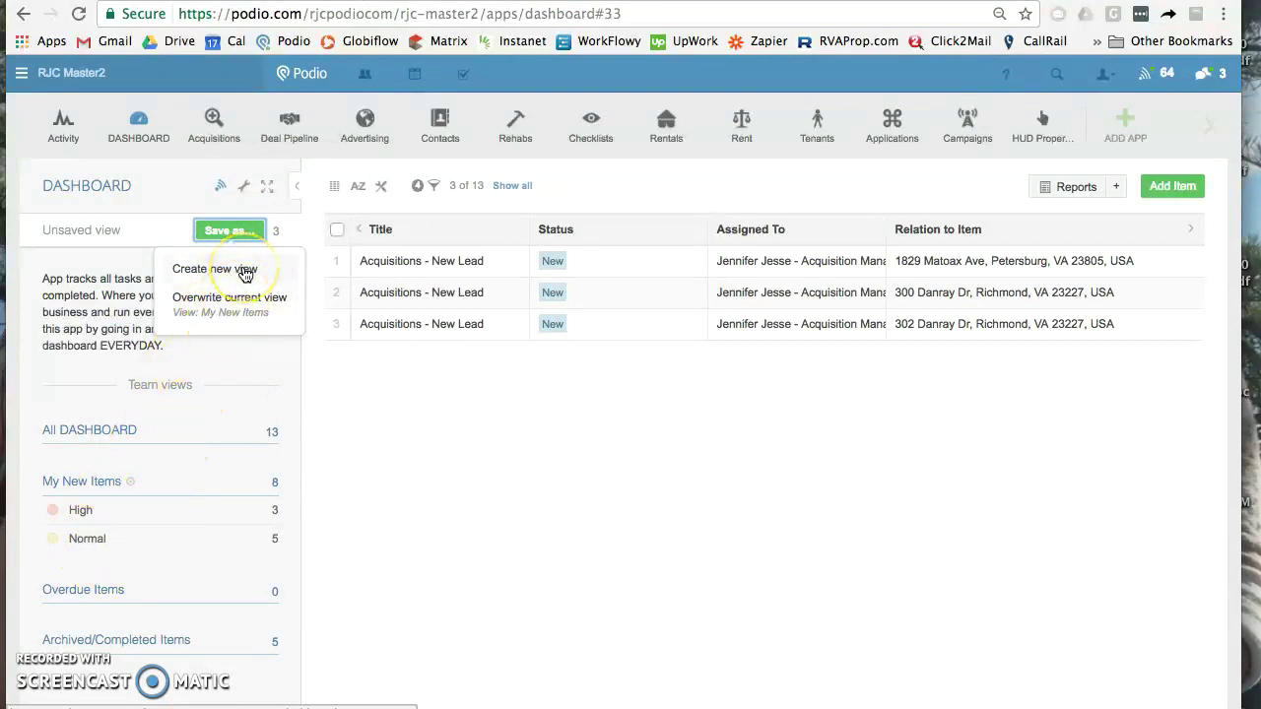
{"action": "left_click", "coordinate": [245, 273]}
{"action": "left_click", "coordinate": [205, 237]}
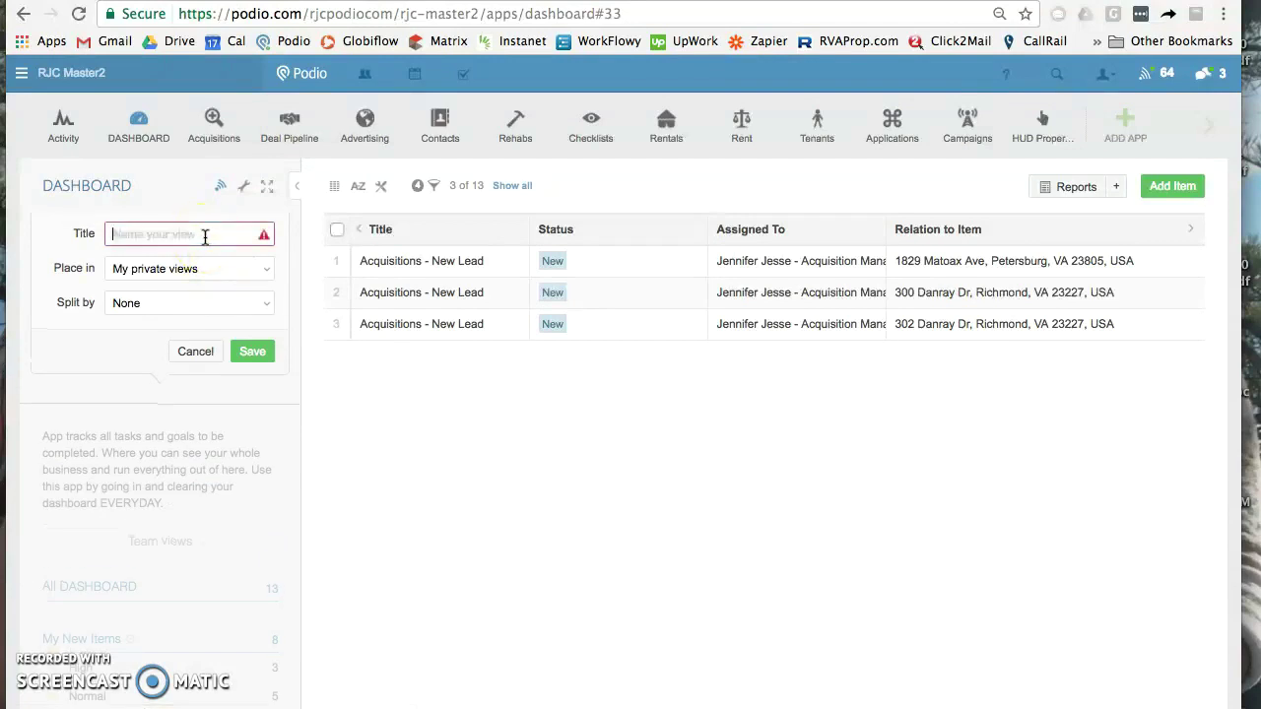
{"action": "type", "text": "My New Items - Jen"}
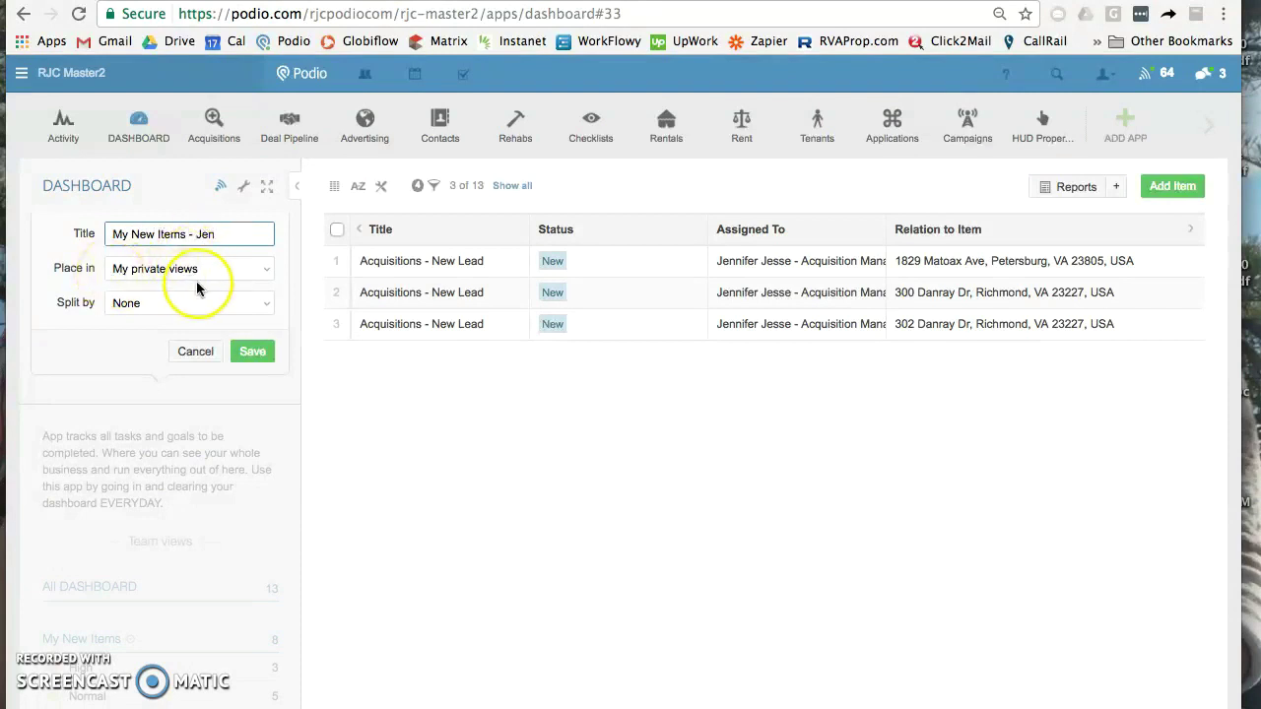
{"action": "left_click", "coordinate": [216, 308]}
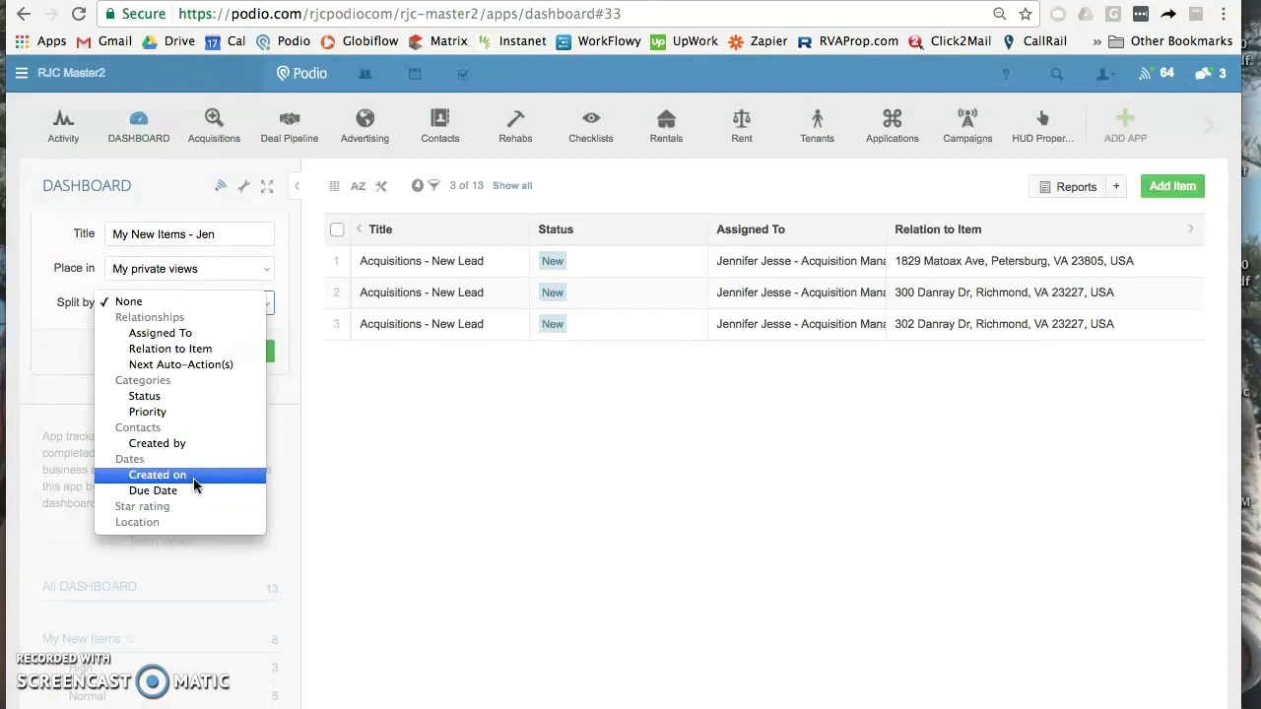
{"action": "left_click", "coordinate": [193, 476]}
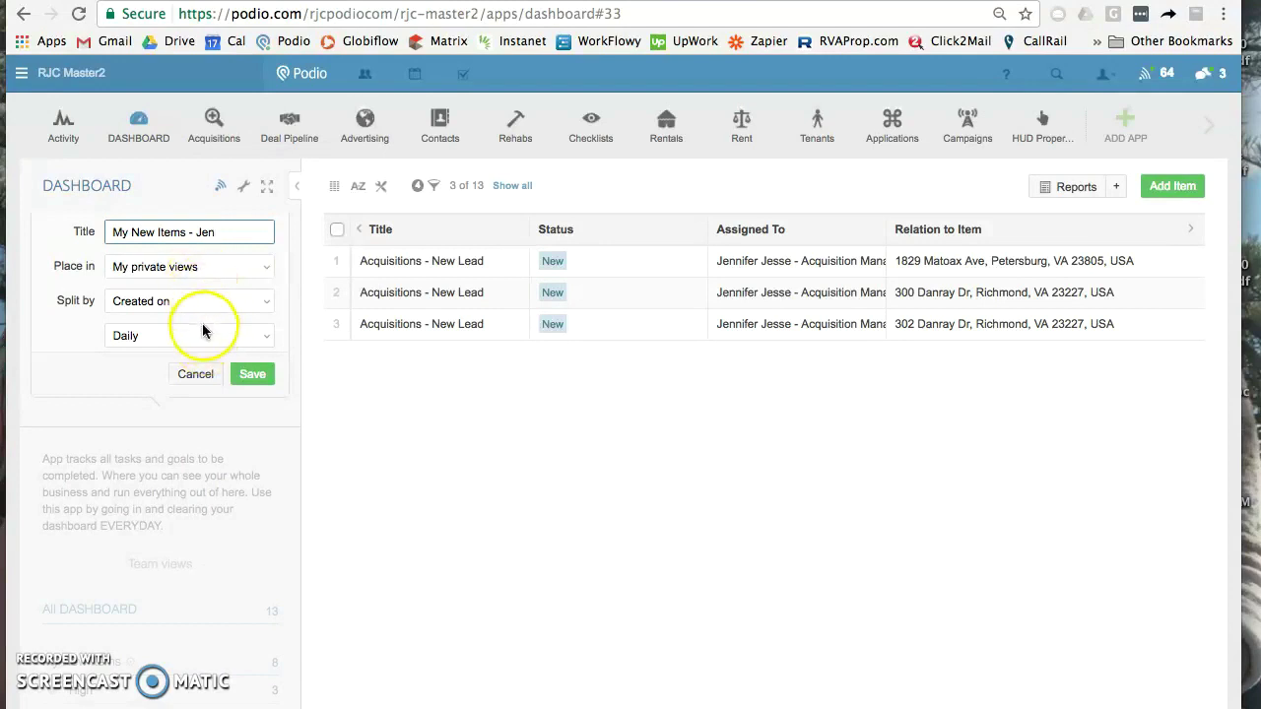
{"action": "left_click", "coordinate": [253, 372]}
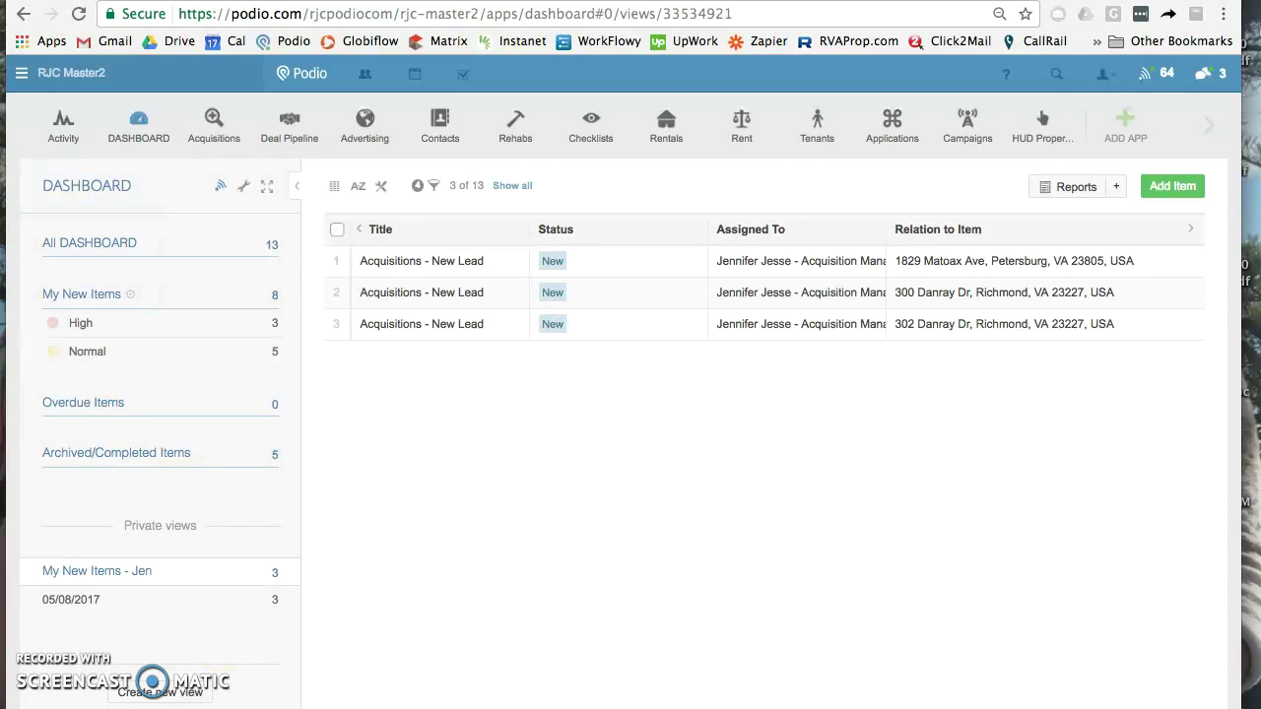
- Examine the filters applied to the new private view and the sort orders available for it
{"action": "scroll", "coordinate": [141, 591], "scroll_direction": "up", "scroll_amount": 1}
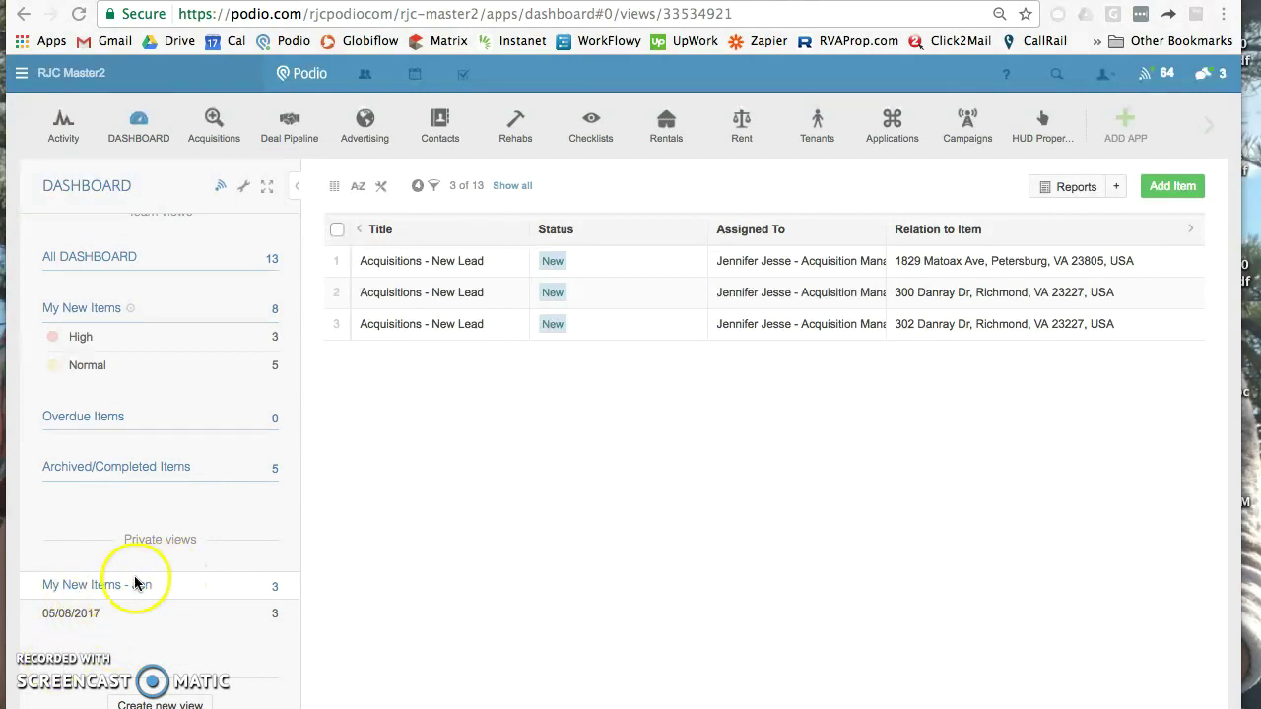
{"action": "left_click", "coordinate": [119, 588]}
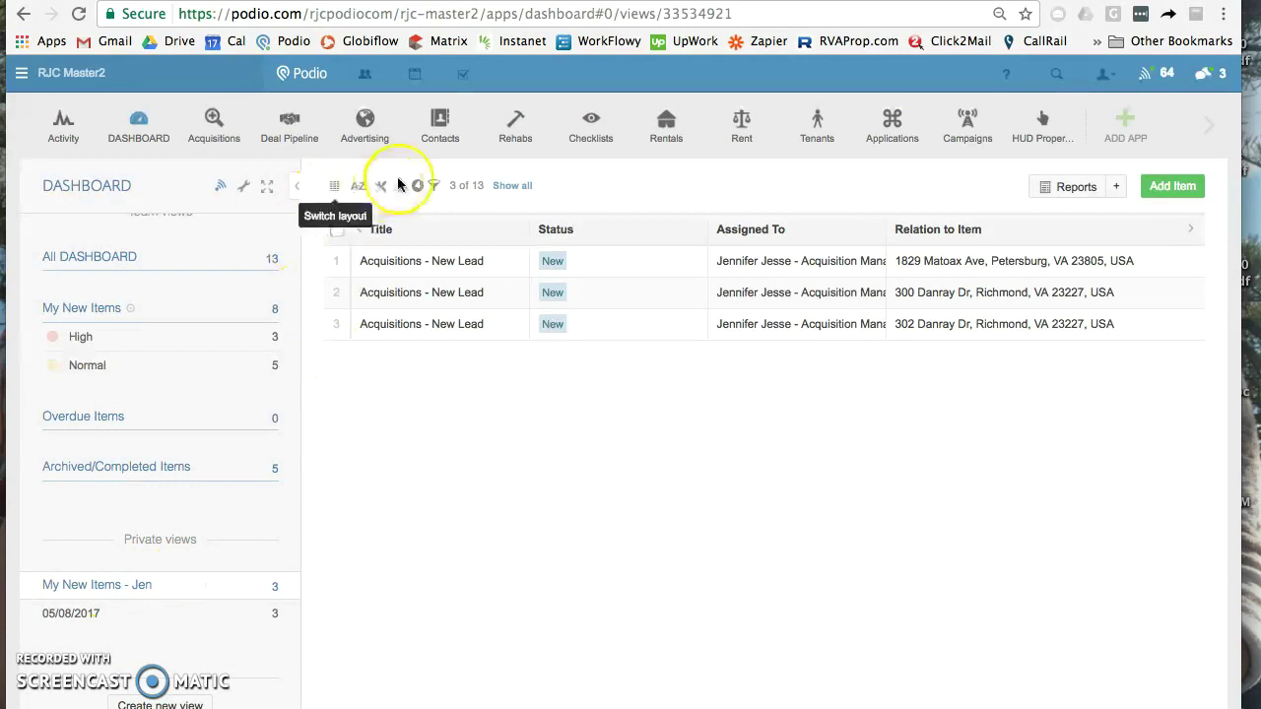
{"action": "left_click", "coordinate": [433, 186]}
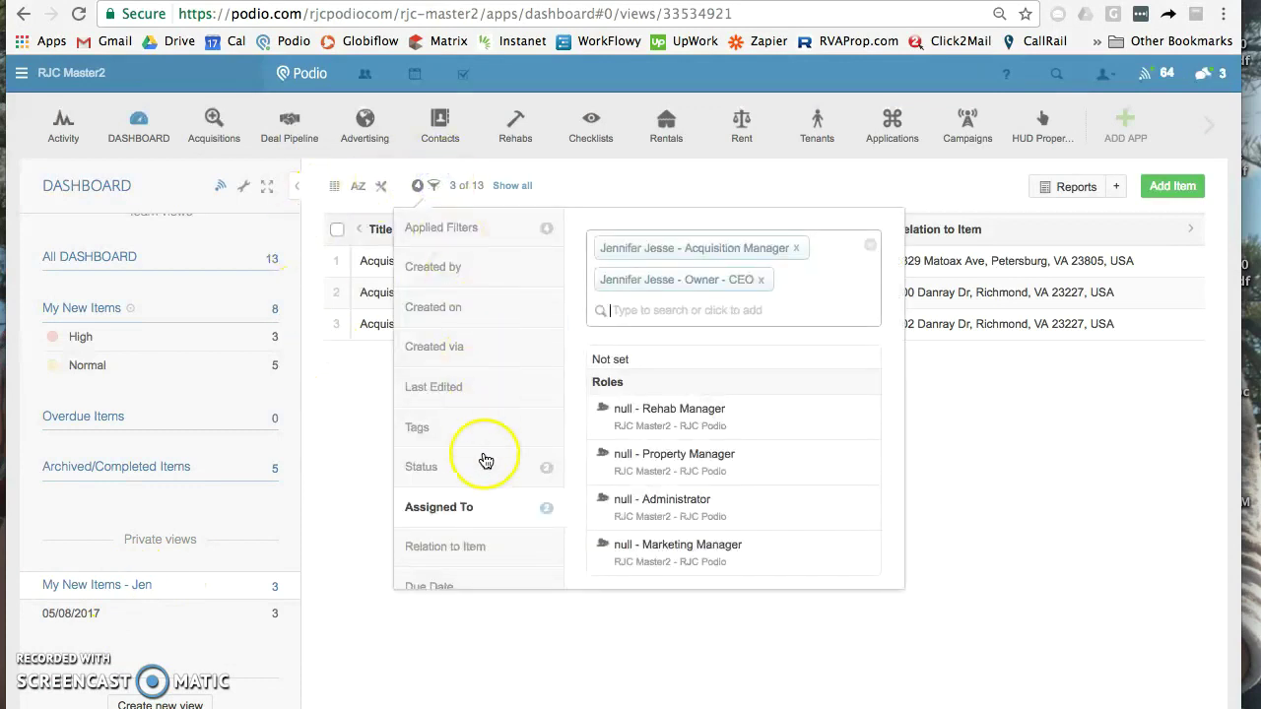
{"action": "scroll", "coordinate": [486, 535], "scroll_direction": "down", "scroll_amount": 2}
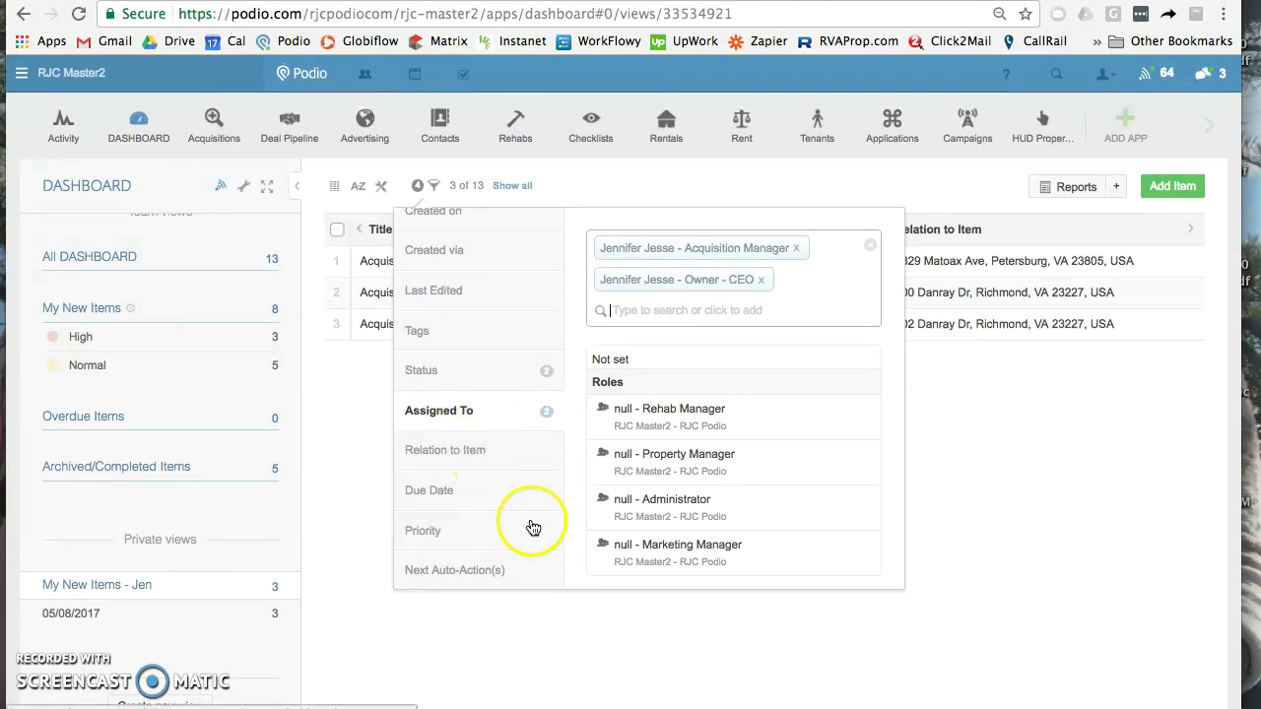
{"action": "scroll", "coordinate": [507, 439], "scroll_direction": "up", "scroll_amount": 2}
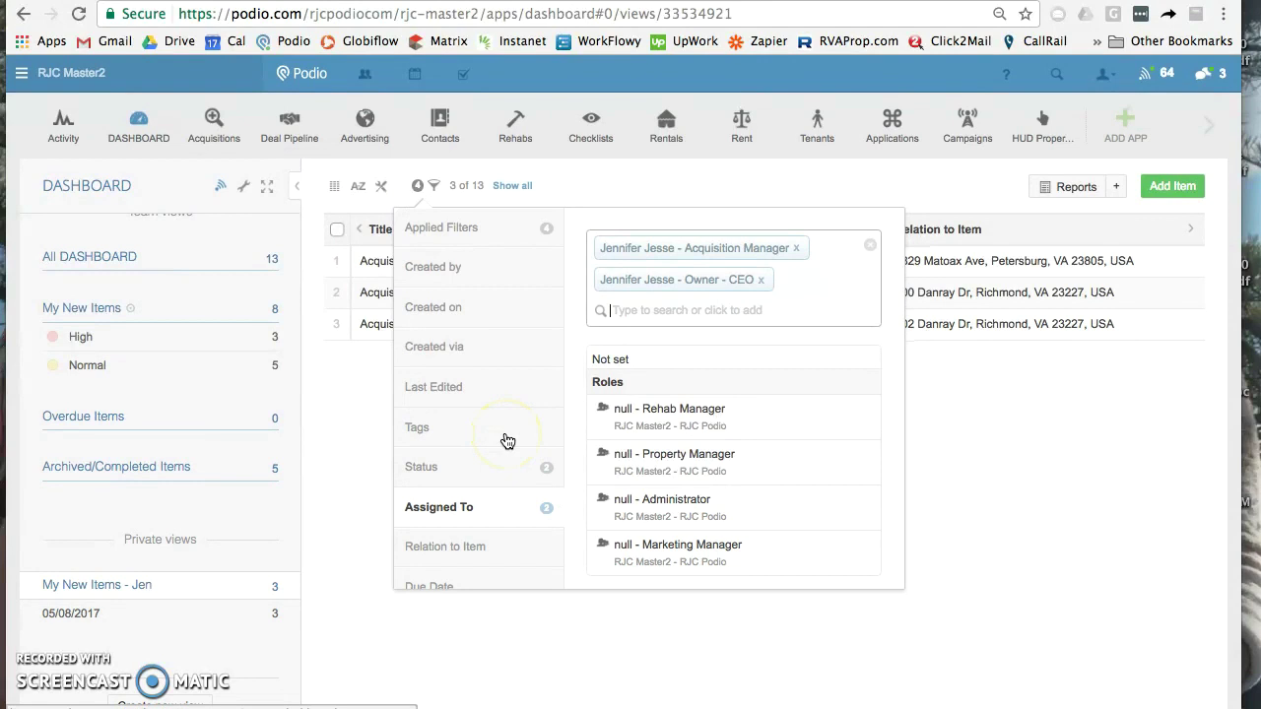
{"action": "scroll", "coordinate": [240, 374], "scroll_direction": "up", "scroll_amount": 3}
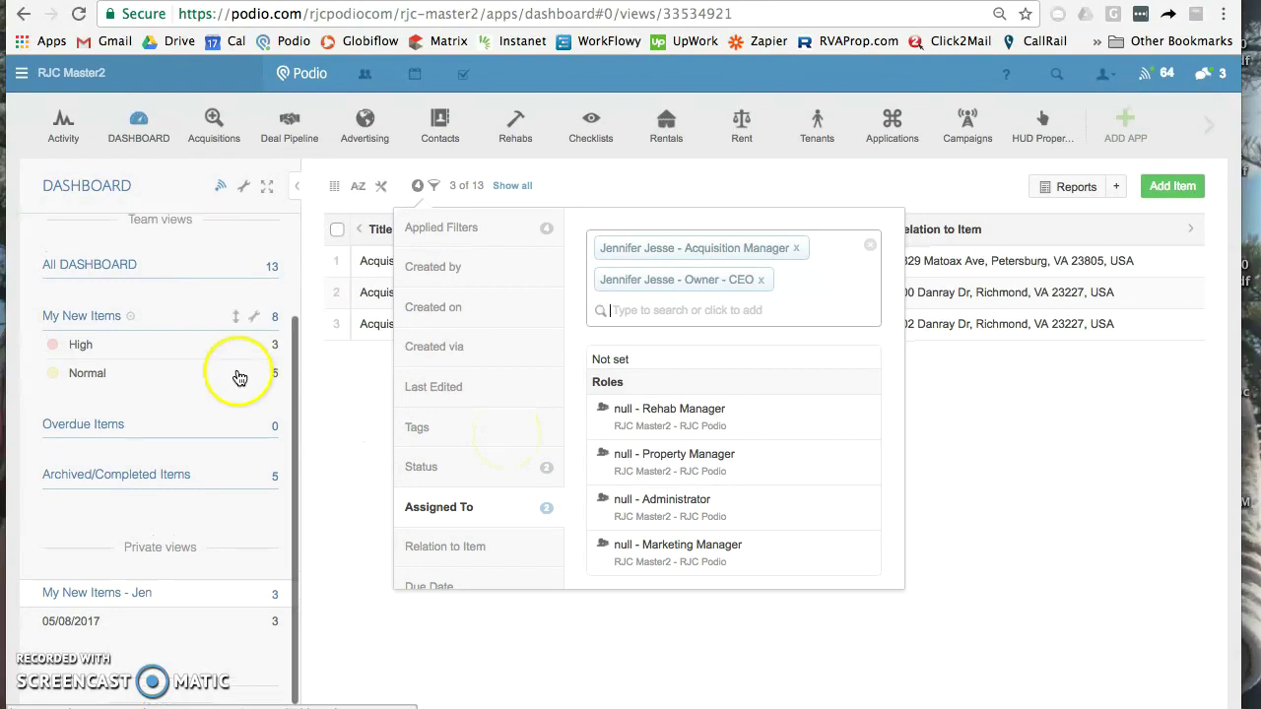
{"action": "left_click", "coordinate": [433, 186]}
{"action": "left_click", "coordinate": [358, 187]}
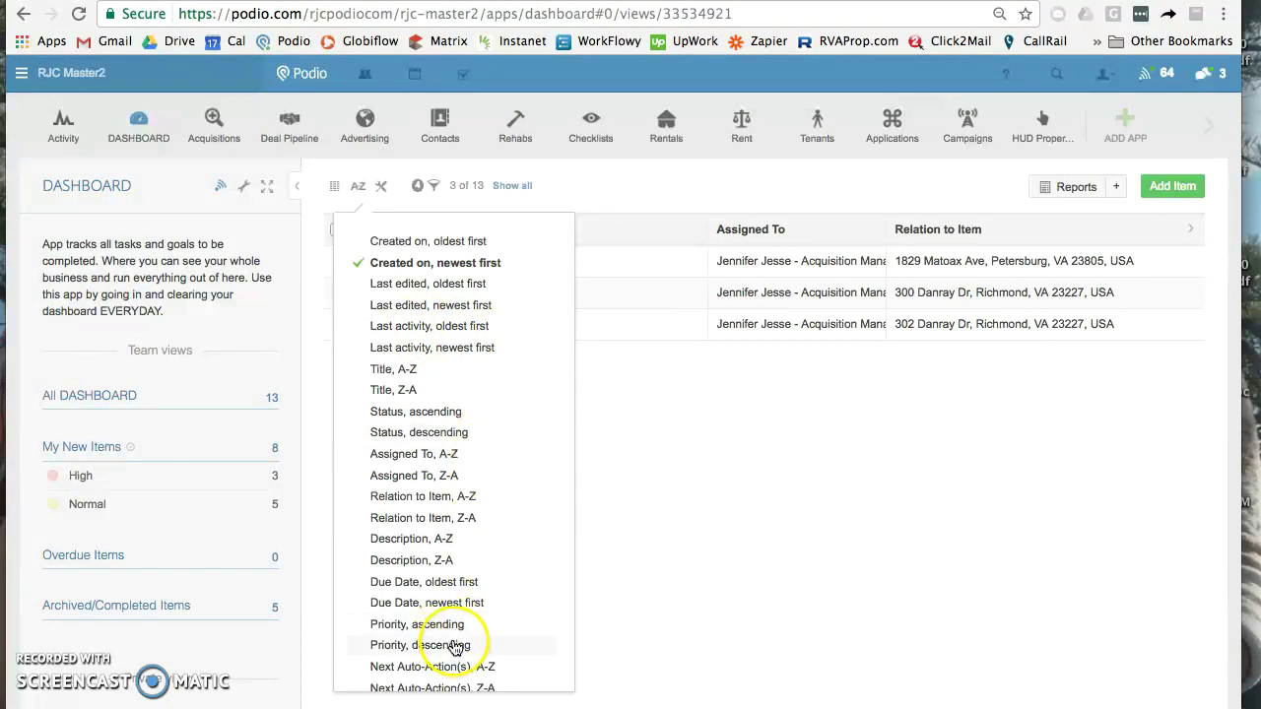
{"action": "scroll", "coordinate": [453, 648], "scroll_direction": "down", "scroll_amount": 2}
{"action": "scroll", "coordinate": [450, 591], "scroll_direction": "up", "scroll_amount": 2}
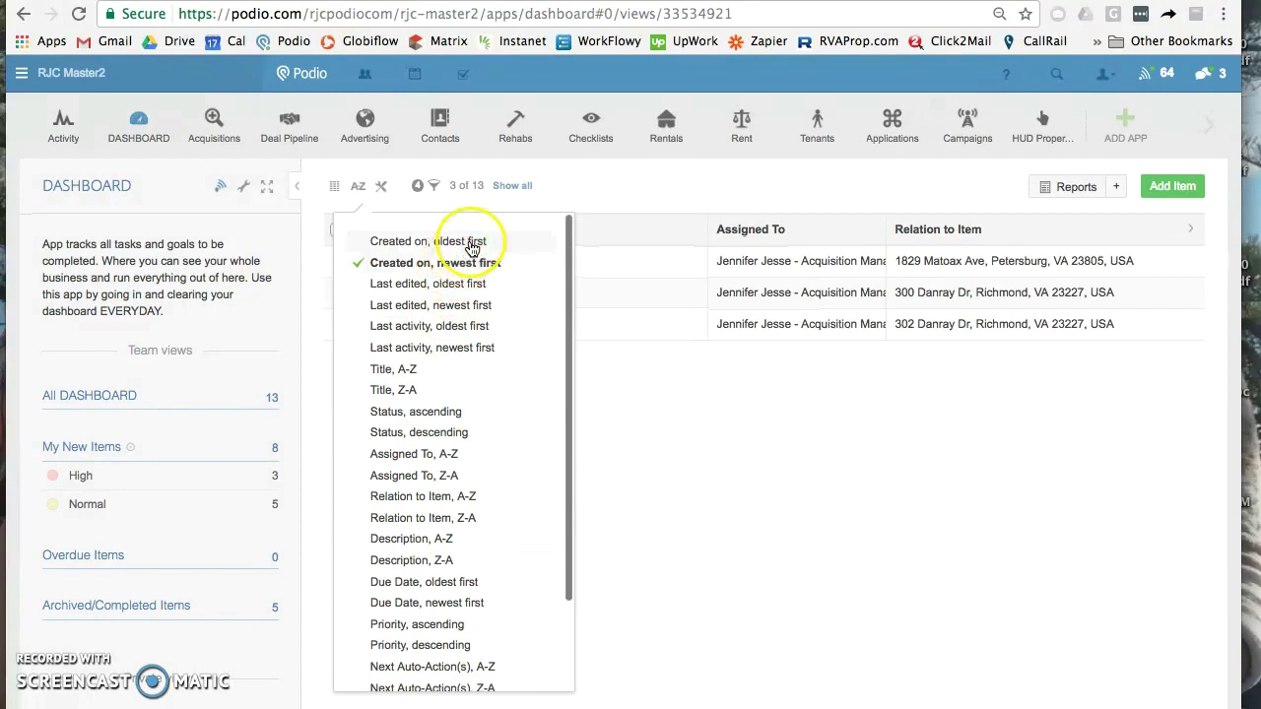
- Hide the Assigned To and Relation to Item columns in the private view's table
{"action": "left_click", "coordinate": [383, 187]}
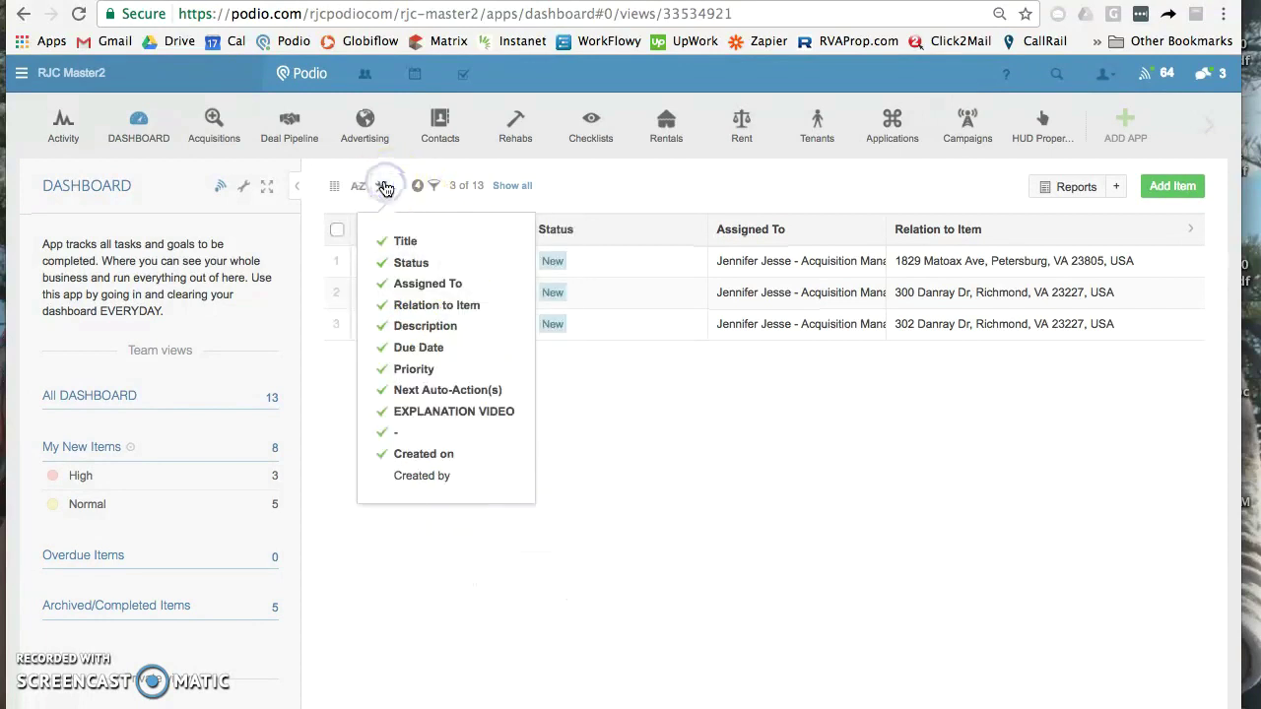
{"action": "left_click", "coordinate": [384, 284]}
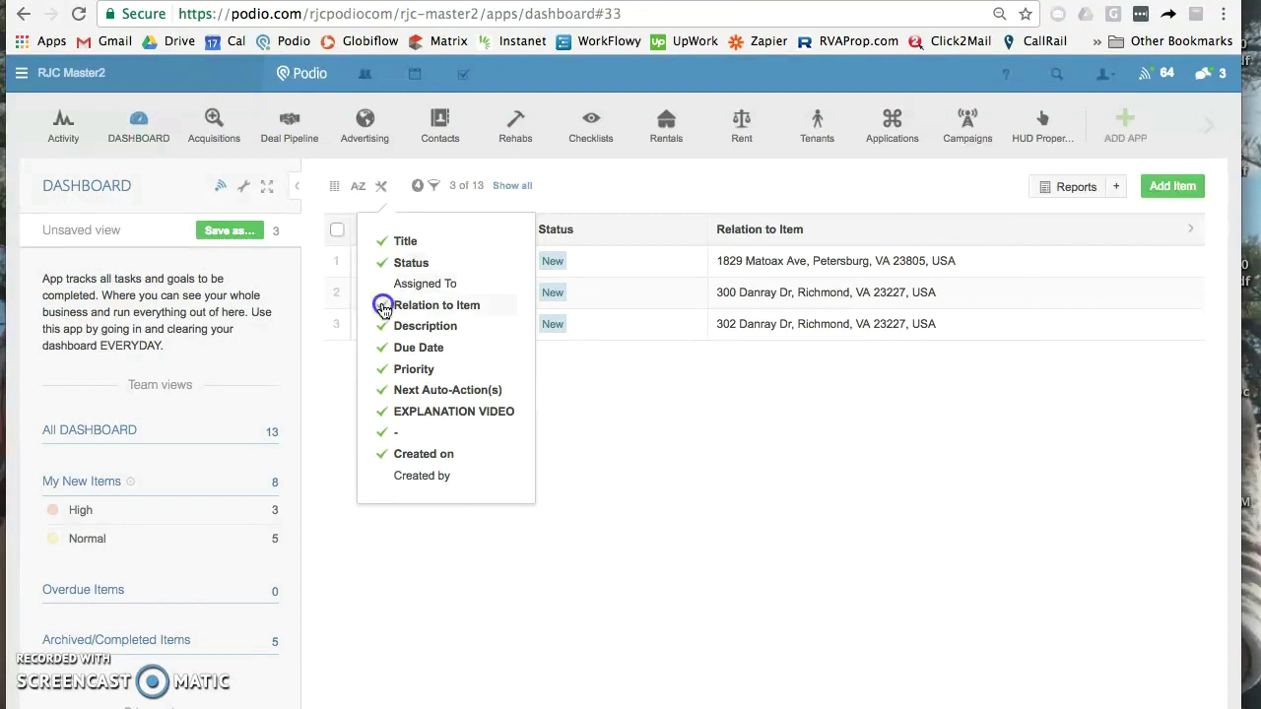
{"action": "left_click", "coordinate": [385, 307]}
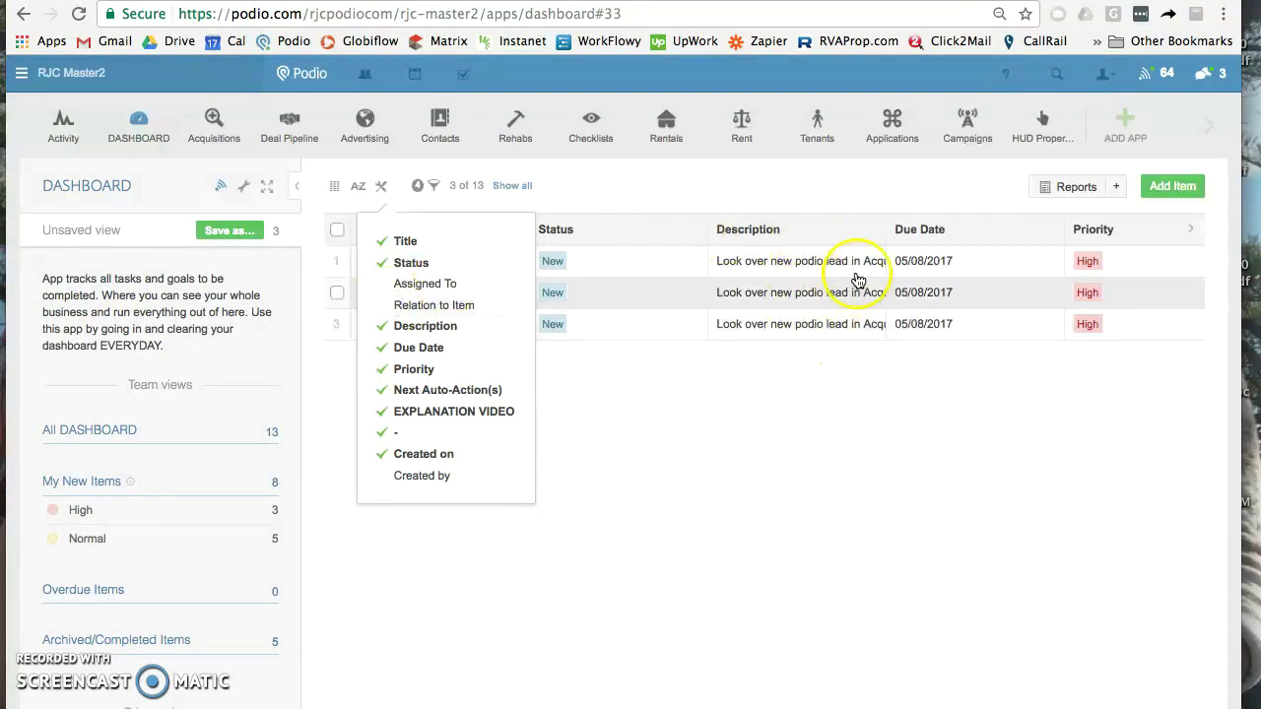
{"action": "left_click", "coordinate": [381, 186]}
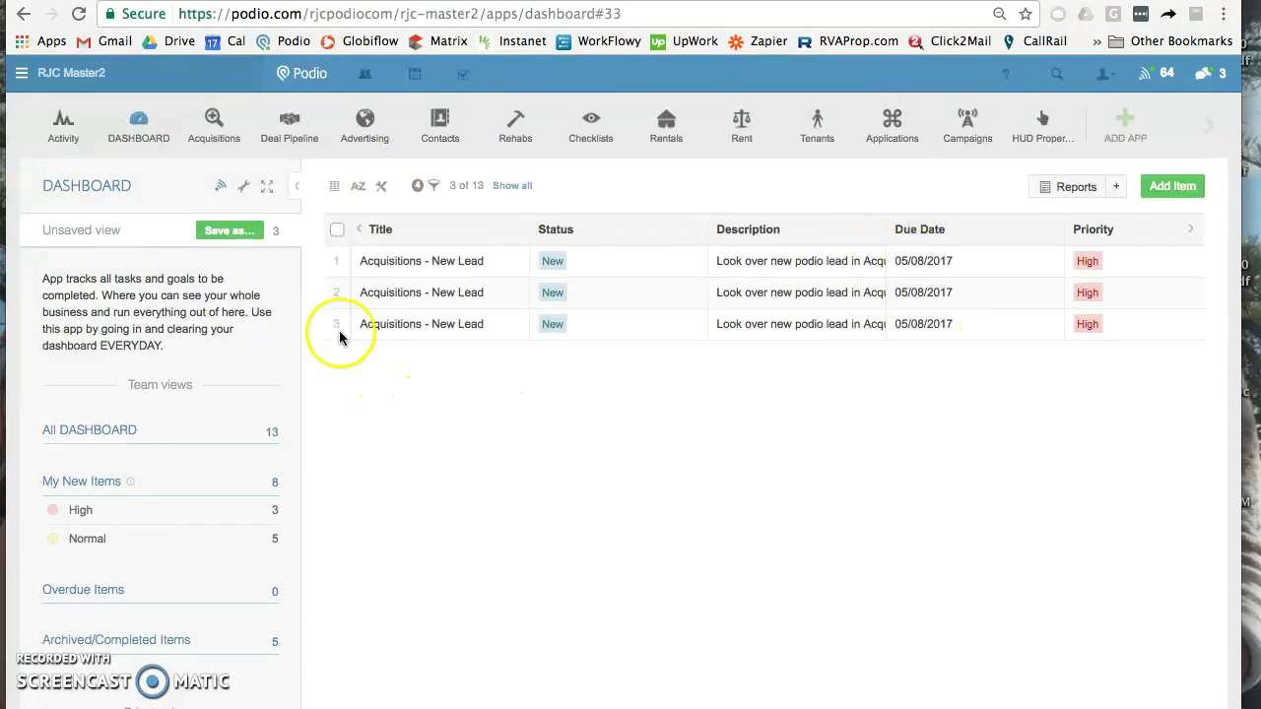
- Overwrite the current private view with the column changes, splitting it by Due Date on a Weekly basis
{"action": "left_click", "coordinate": [241, 236]}
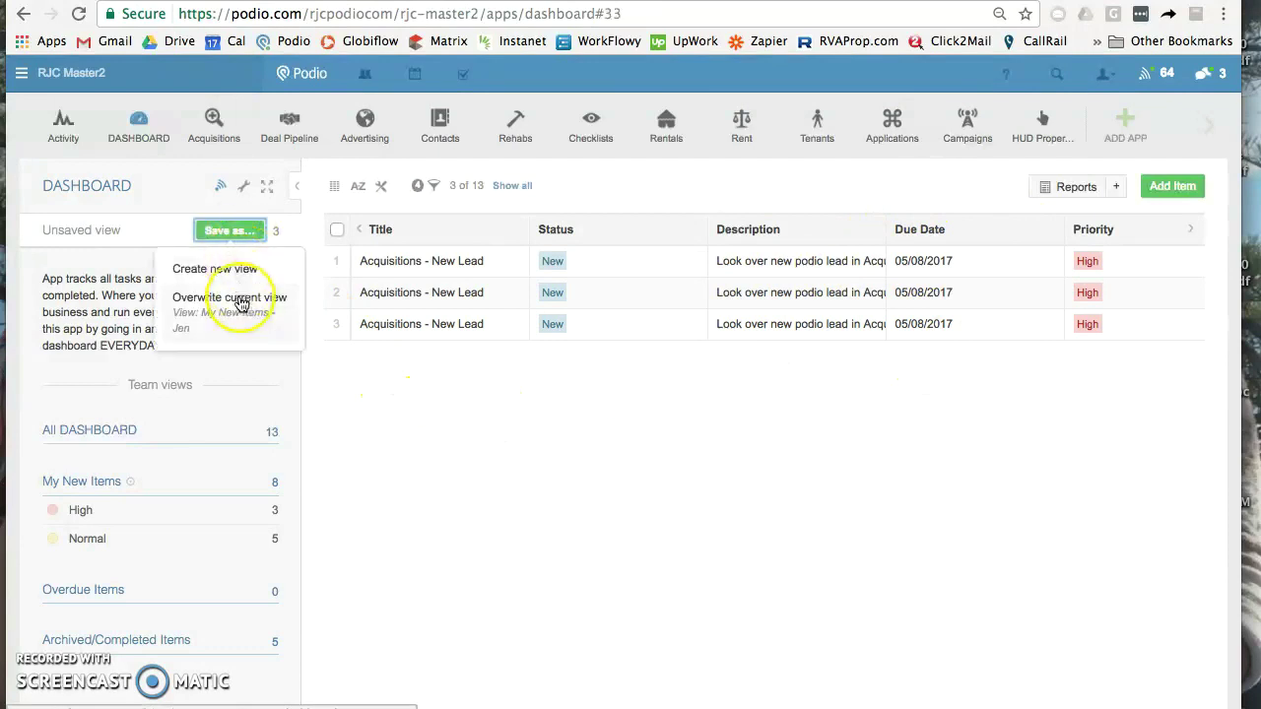
{"action": "scroll", "coordinate": [208, 497], "scroll_direction": "down", "scroll_amount": 5}
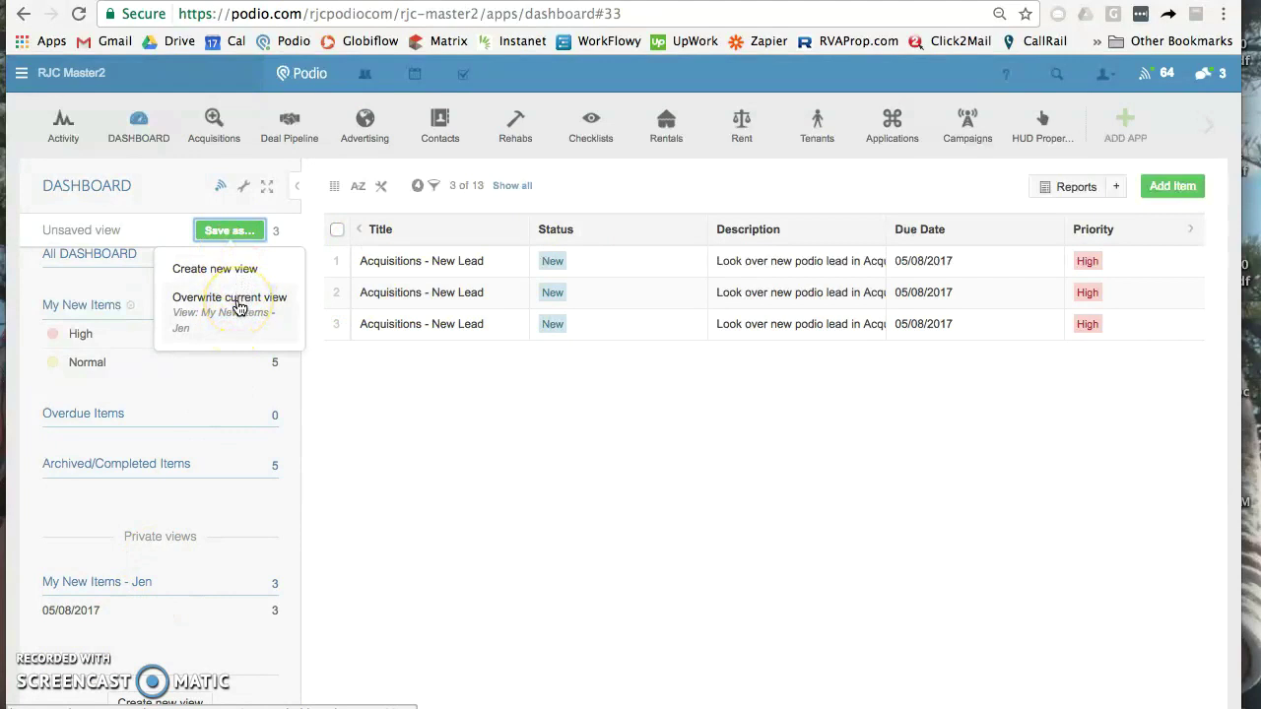
{"action": "left_click", "coordinate": [236, 303]}
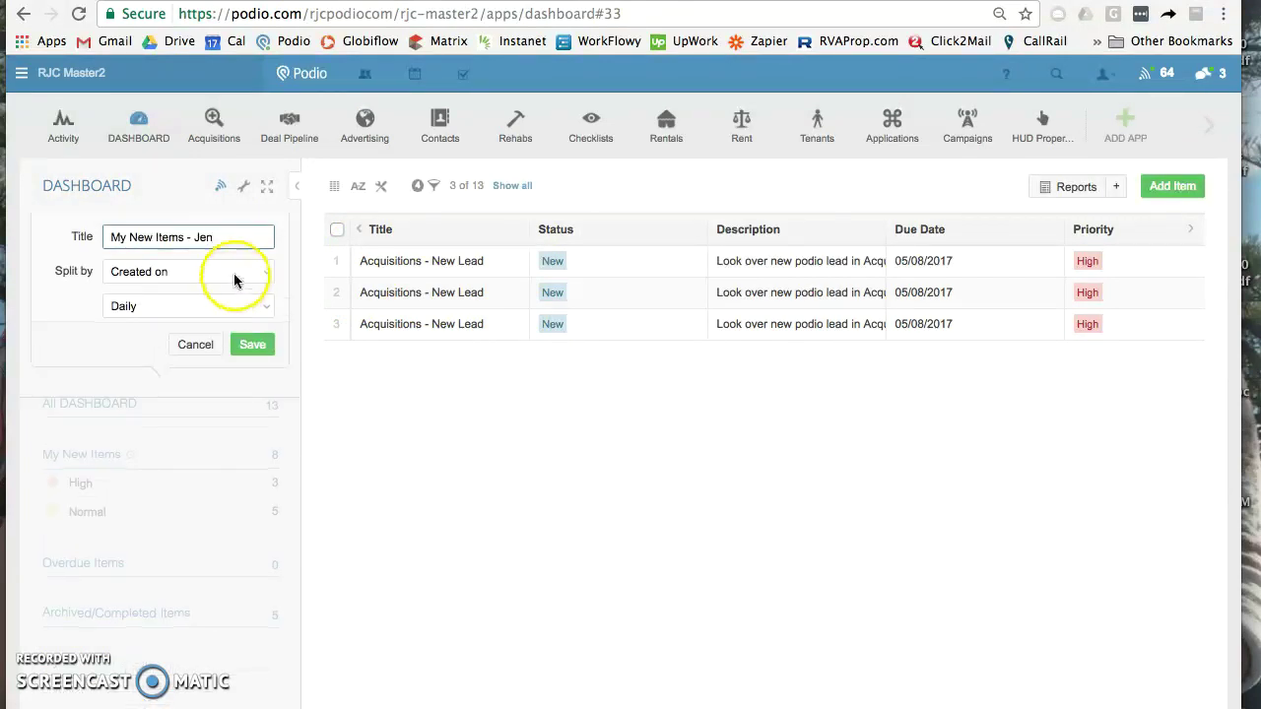
{"action": "left_click", "coordinate": [252, 273]}
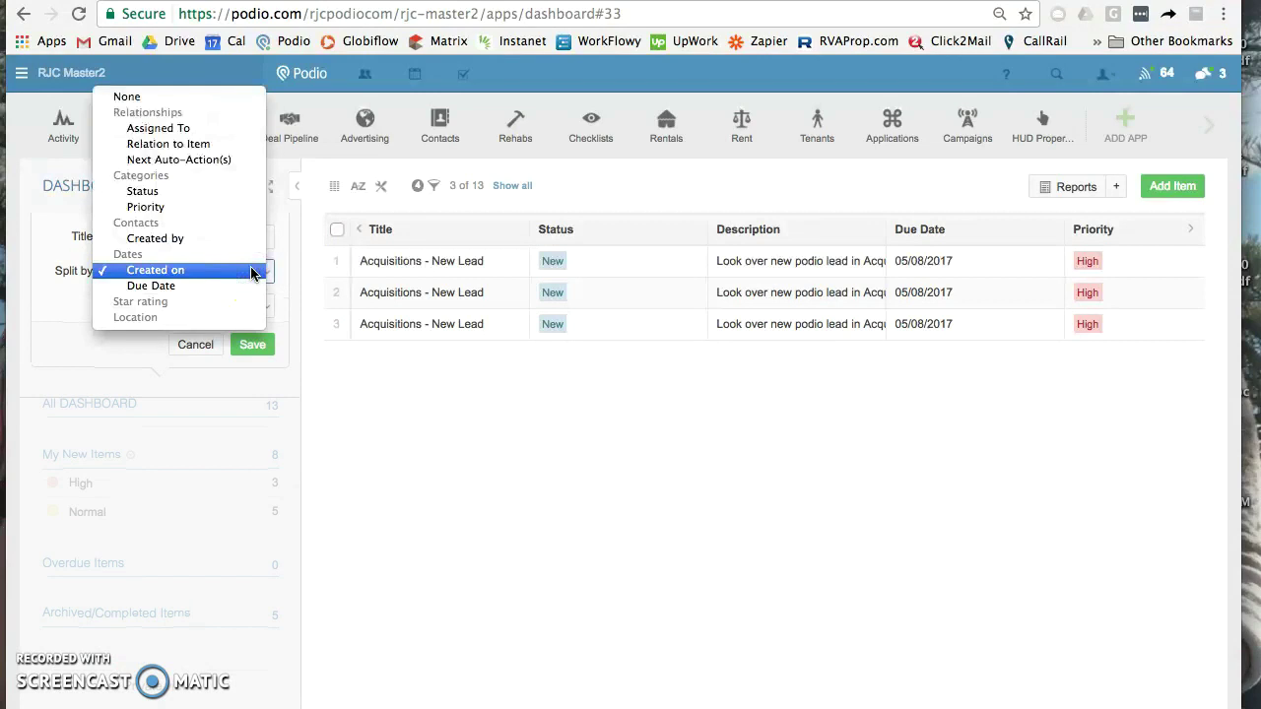
{"action": "left_click", "coordinate": [251, 287]}
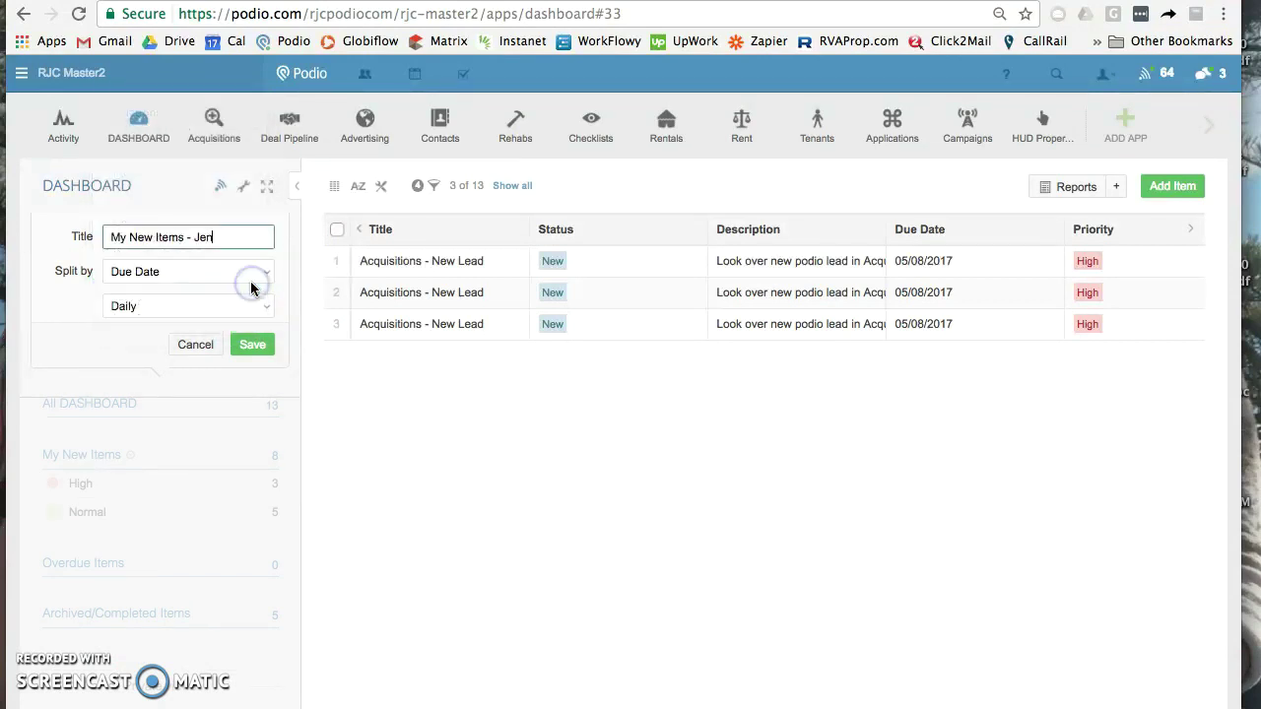
{"action": "left_click", "coordinate": [260, 301]}
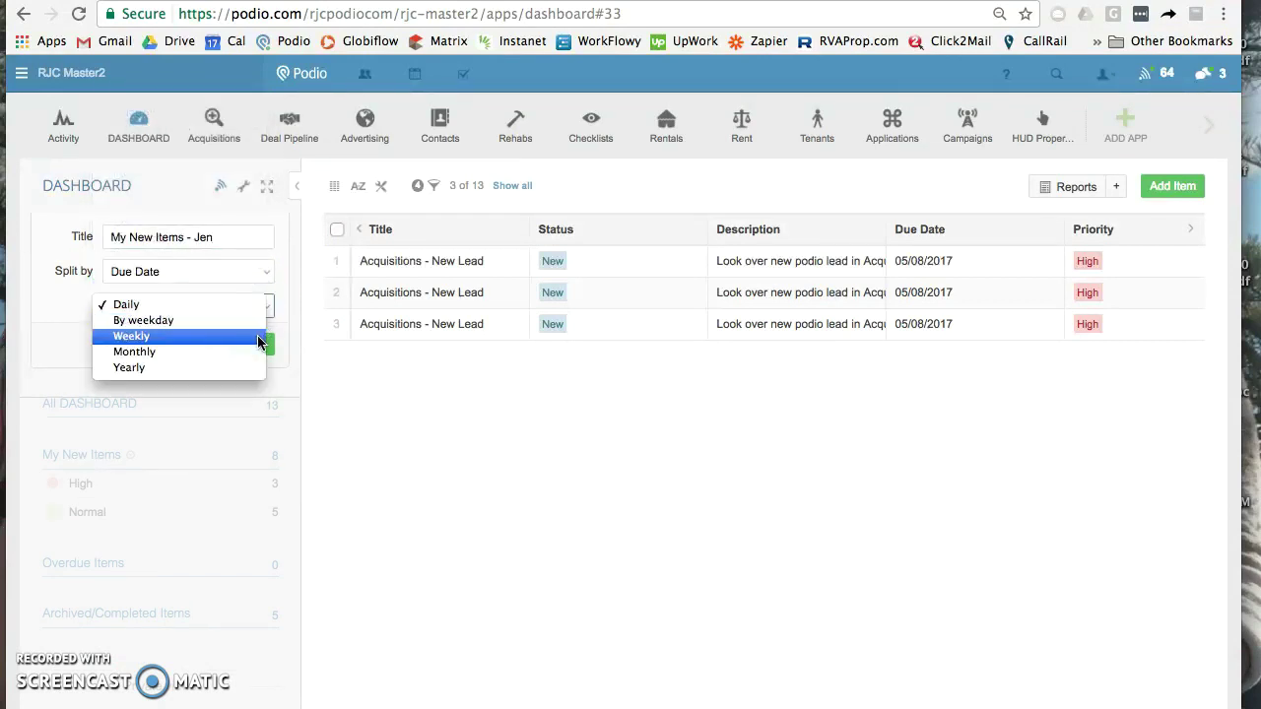
{"action": "left_click", "coordinate": [260, 338]}
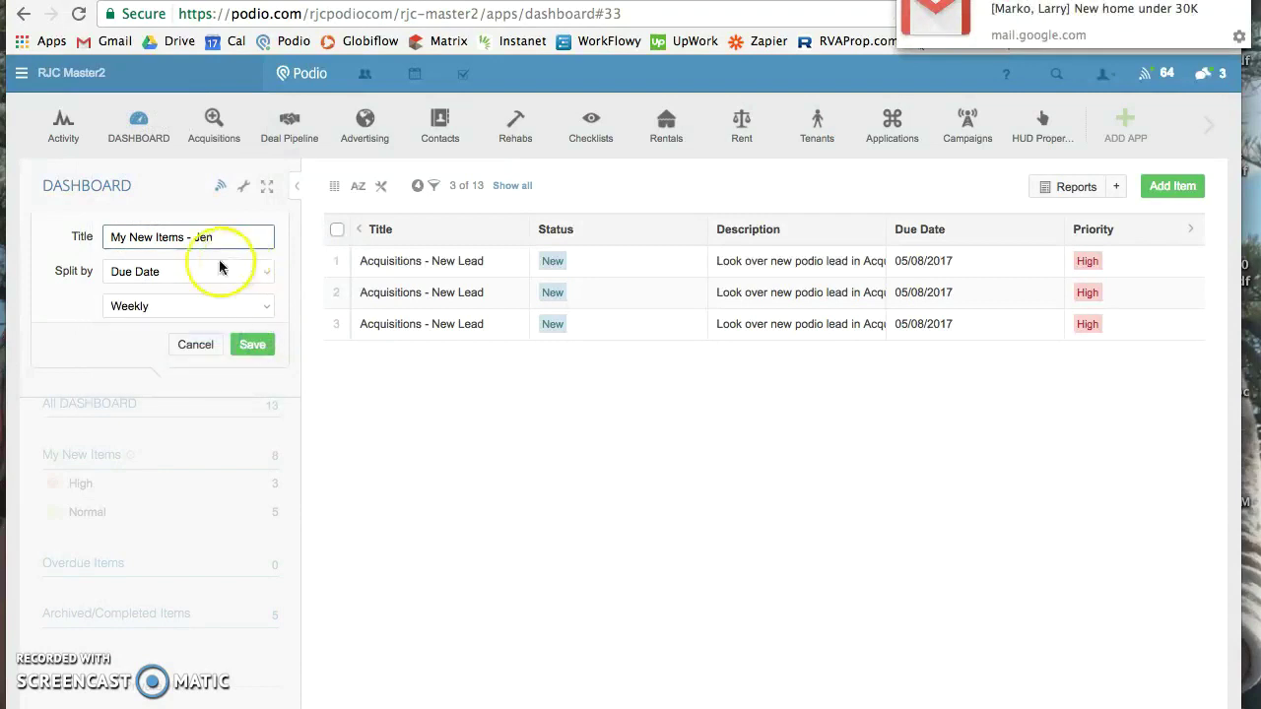
{"action": "left_click", "coordinate": [253, 347]}
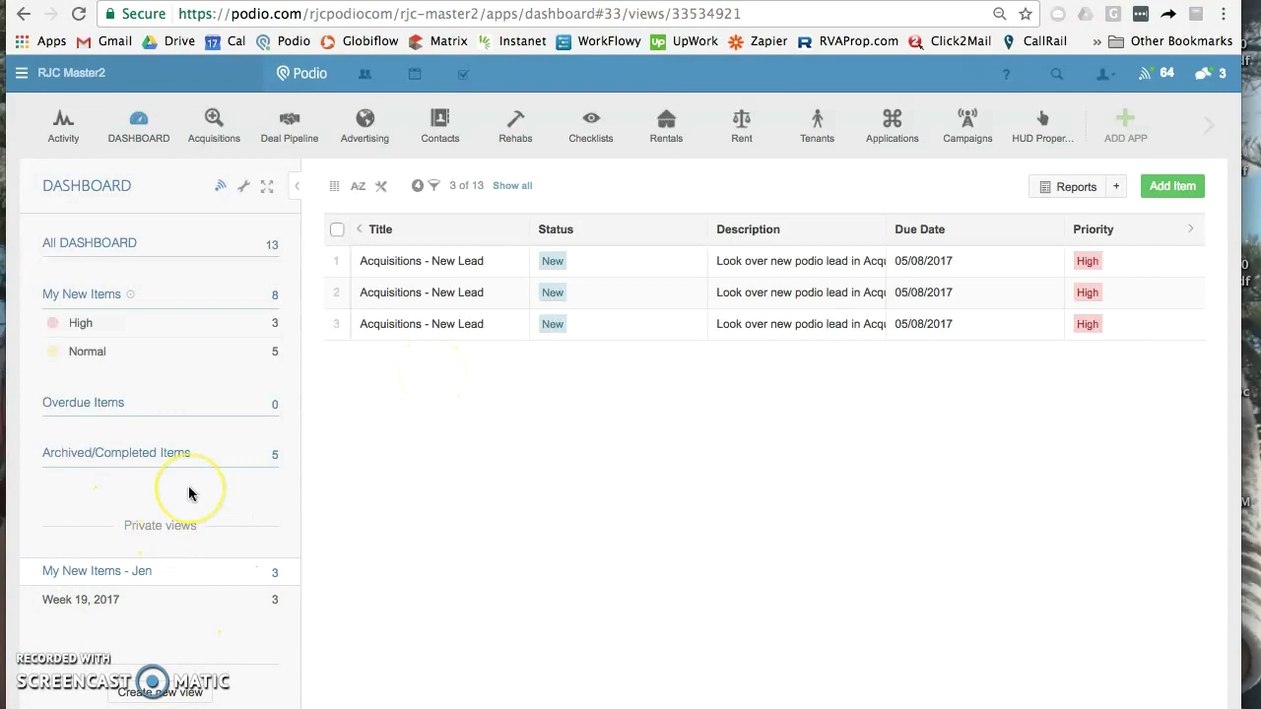
- Compare the items in the All DASHBOARD and My New Items team views with those in the private view
{"action": "scroll", "coordinate": [187, 487], "scroll_direction": "up", "scroll_amount": 1}
{"action": "scroll", "coordinate": [184, 483], "scroll_direction": "down", "scroll_amount": 1}
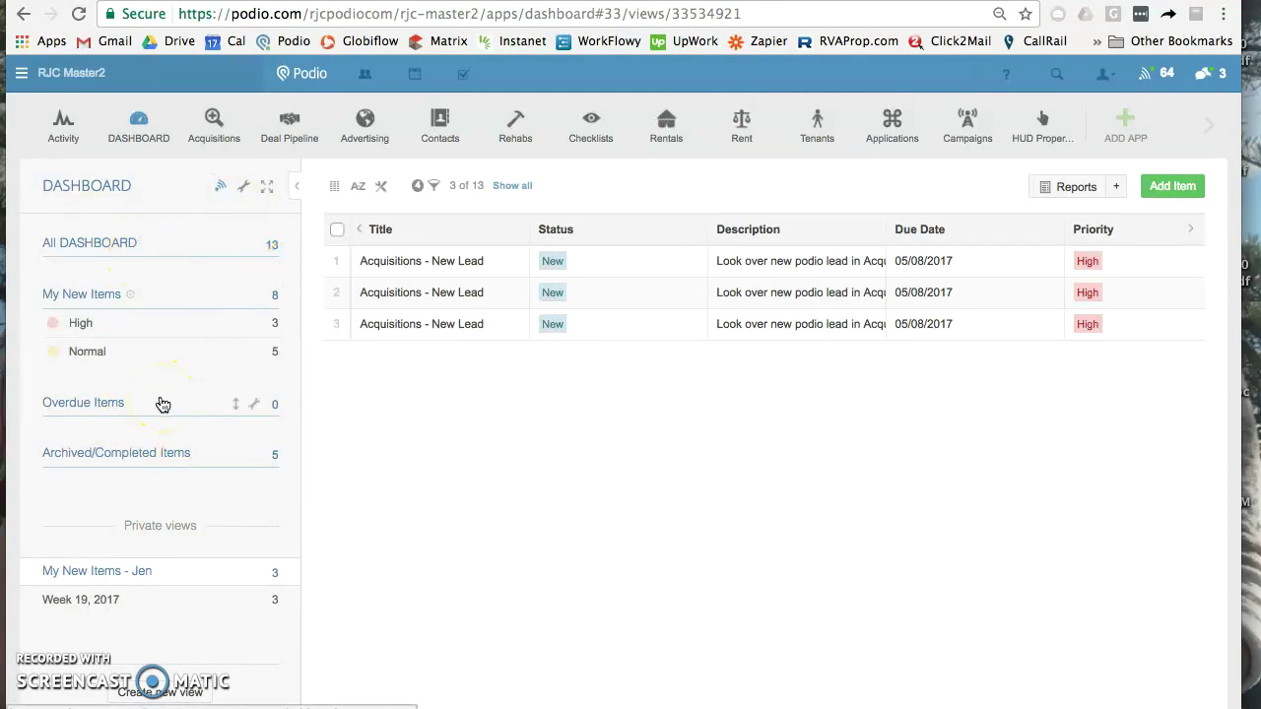
{"action": "left_click", "coordinate": [101, 251]}
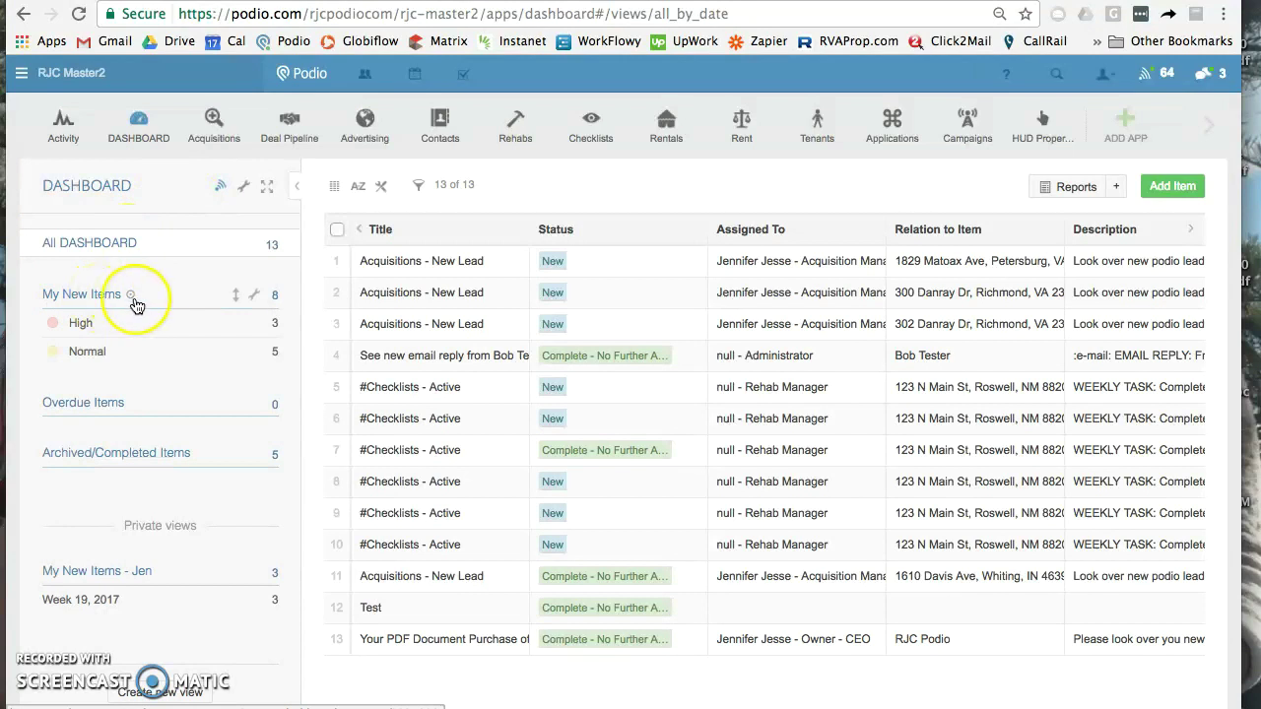
{"action": "left_click", "coordinate": [106, 294]}
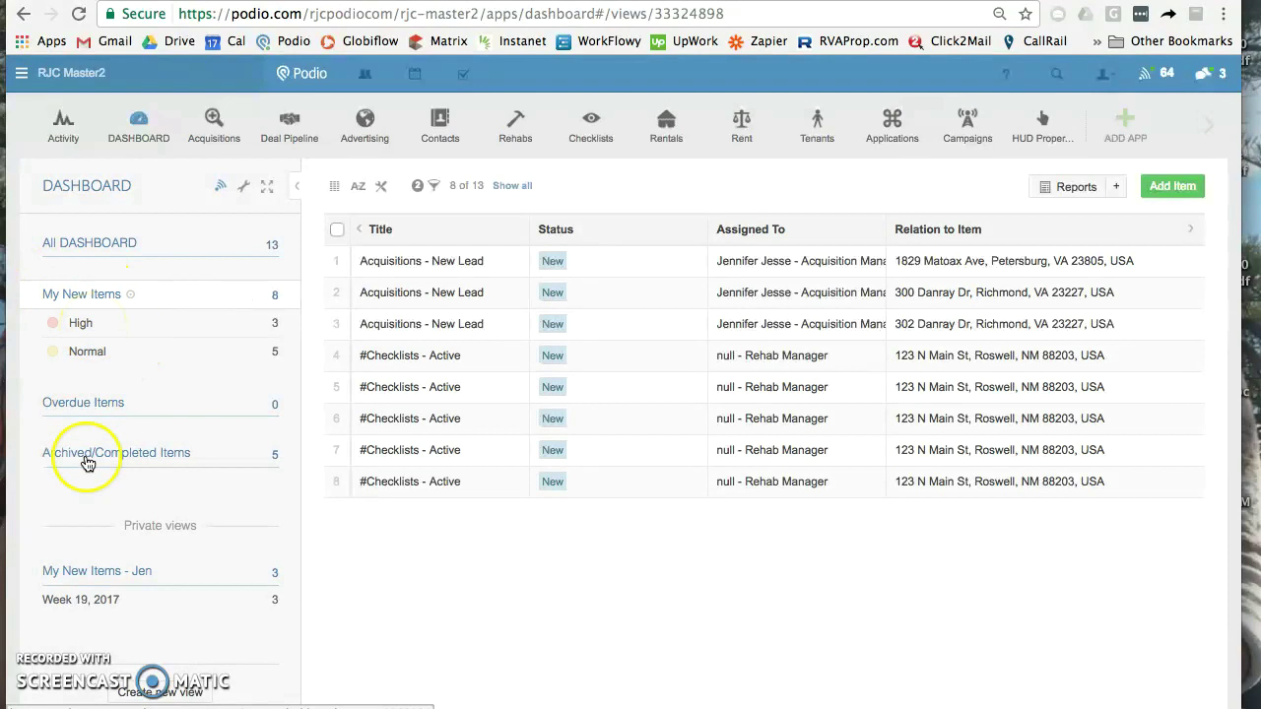
{"action": "left_click", "coordinate": [102, 572]}
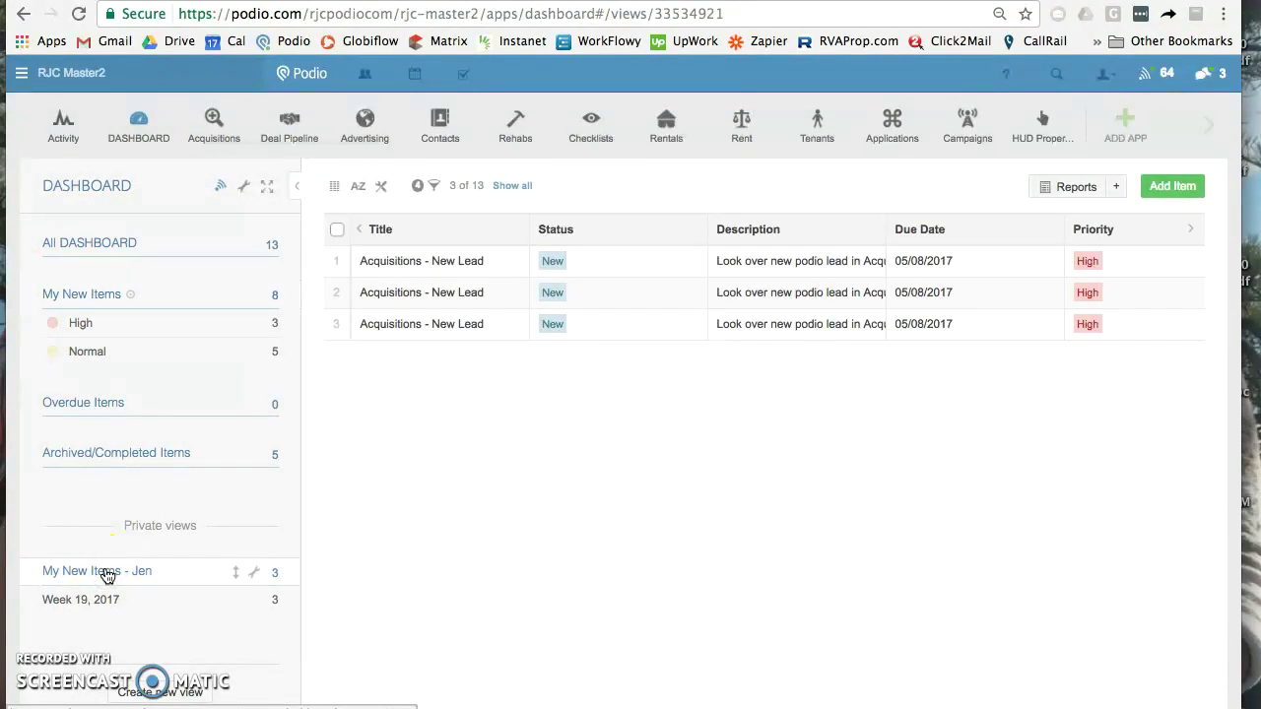